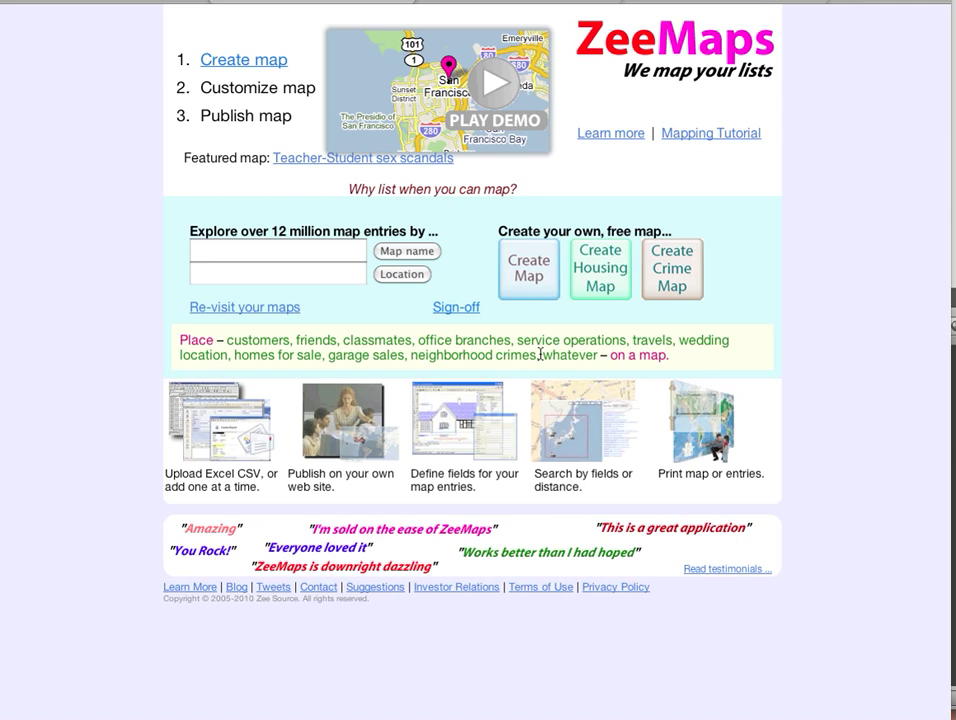
# Step: Open the Create a New Map form from the ZeeMaps home page
pyautogui.click(541, 281)
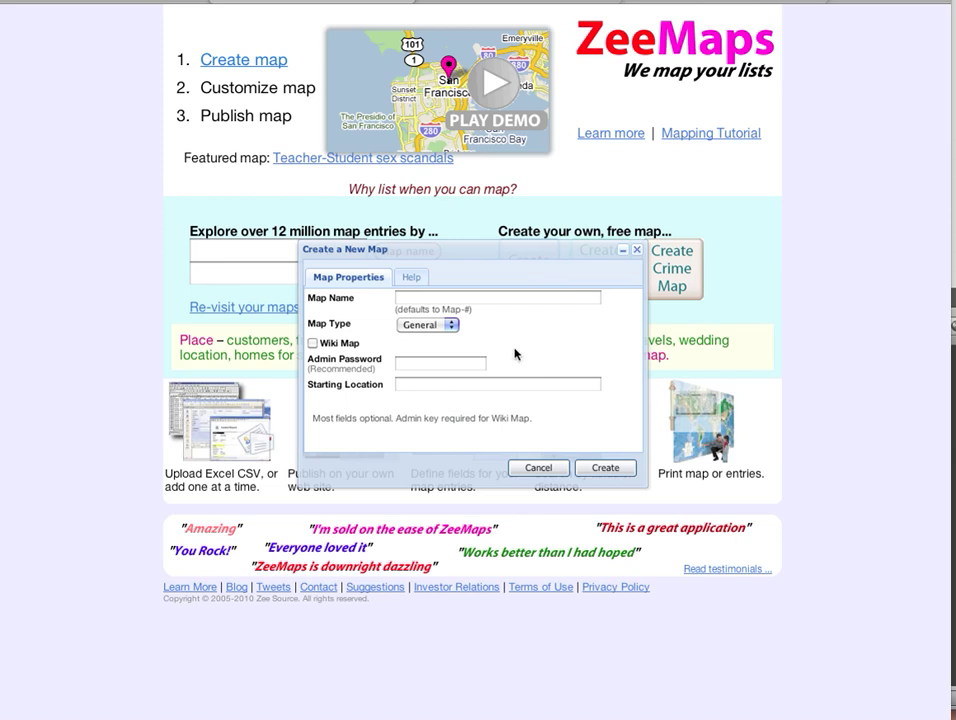
# Step: Create a map named 'ZeeMaps Office Location' with starting location Cupertino, CA
pyautogui.click(481, 300)
pyautogui.write('ZeeMaps Offic')
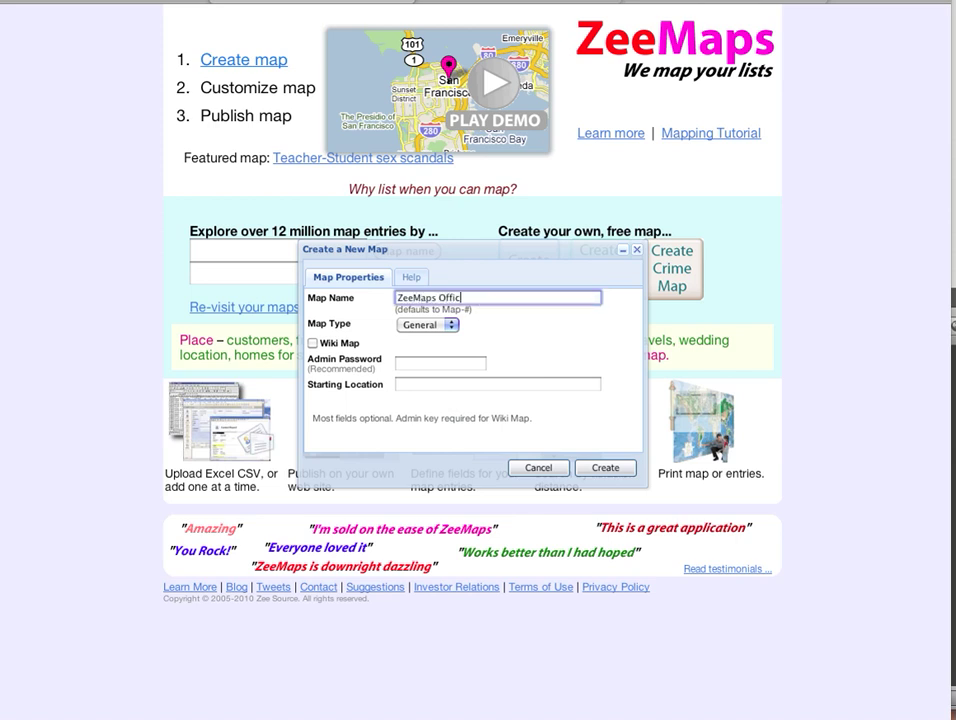
pyautogui.write('e Location')
pyautogui.click(467, 385)
pyautogui.write('Cupertino, CA')
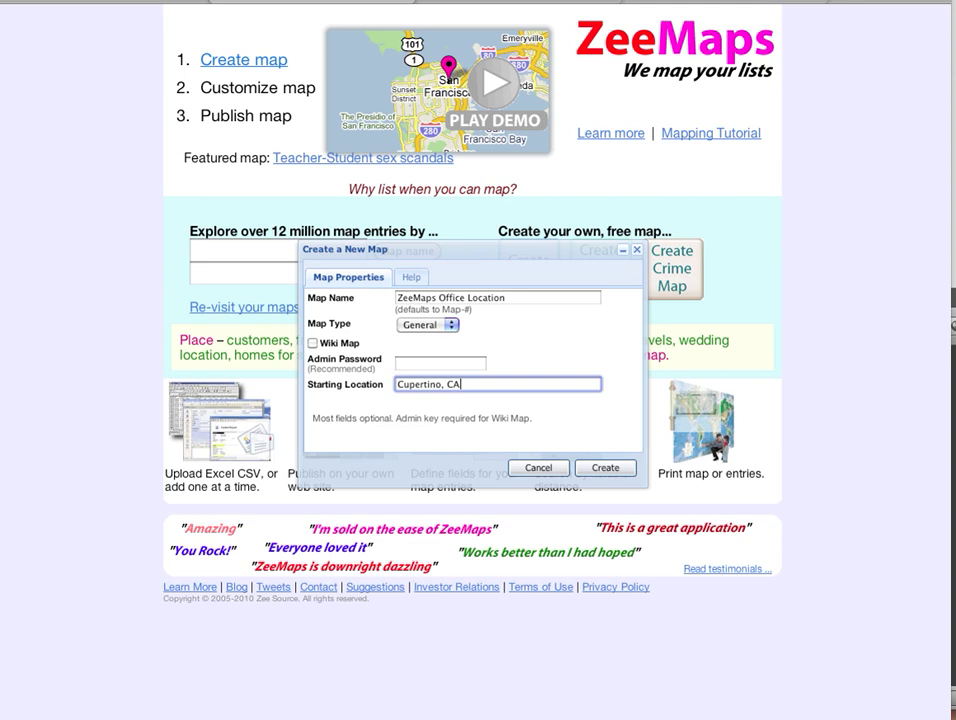
pyautogui.click(615, 467)
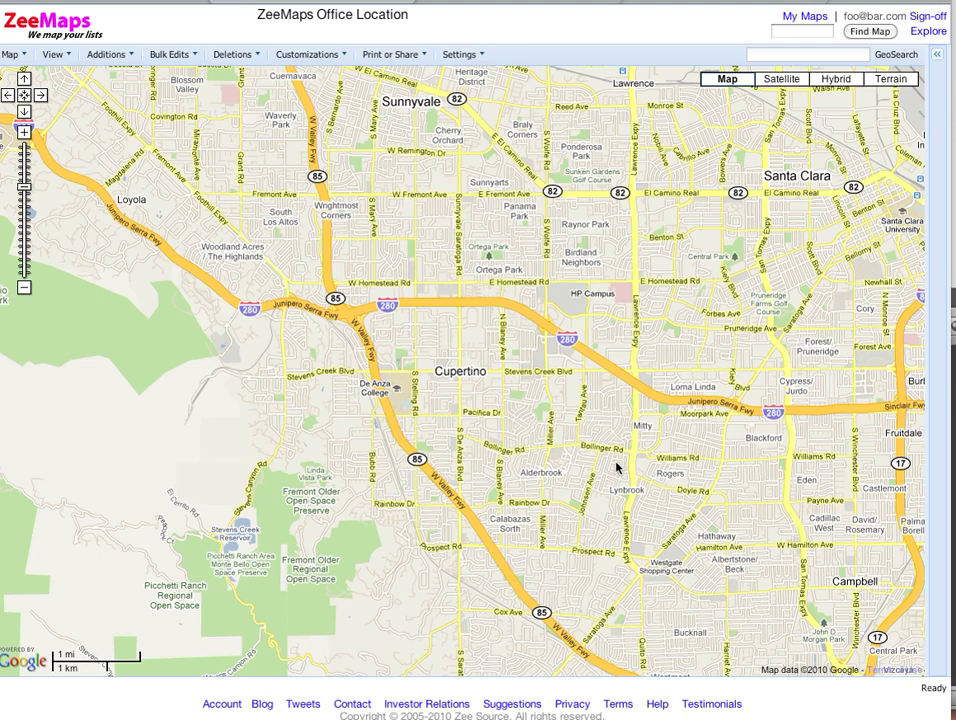
# Step: Nudge the Cupertino map view and open the Additions menu
pyautogui.moveTo(537, 447); pyautogui.dragTo(513, 433)
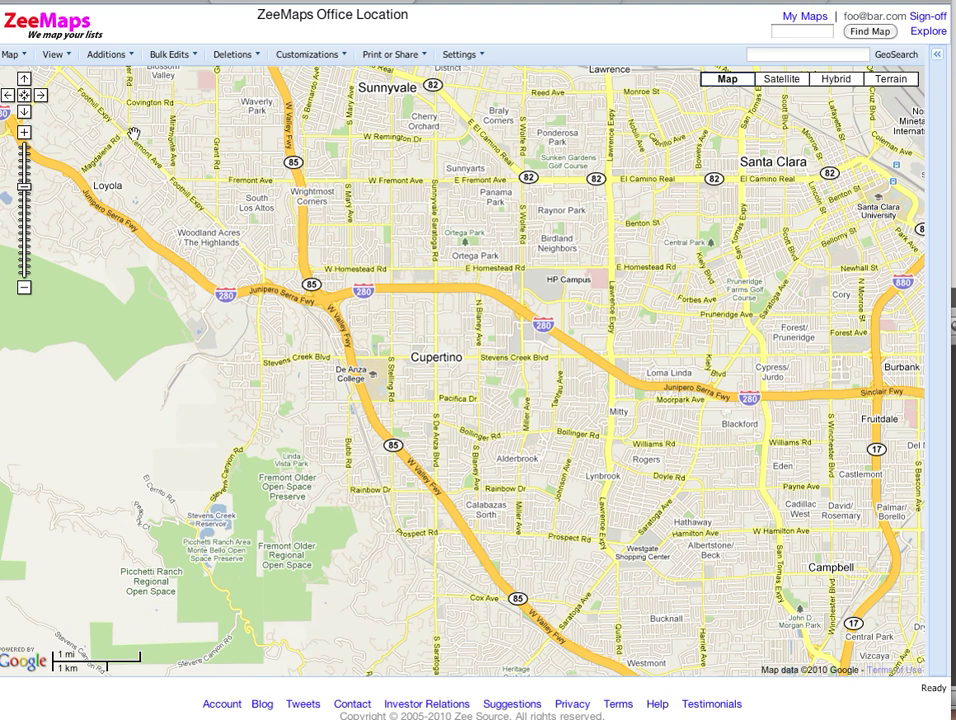
pyautogui.click(116, 57)
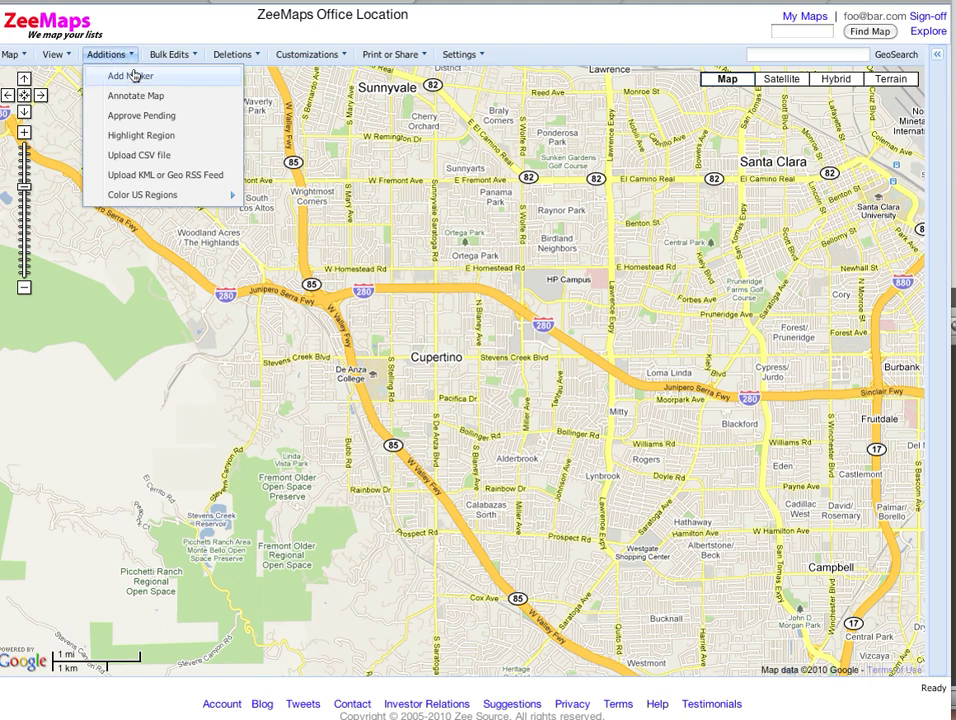
# Step: Add a new marker entry named 'ZeeMaps HeadQuarters'
pyautogui.click(120, 76)
pyautogui.click(544, 382)
pyautogui.write('Z')
pyautogui.press('Down')
pyautogui.press('Down')
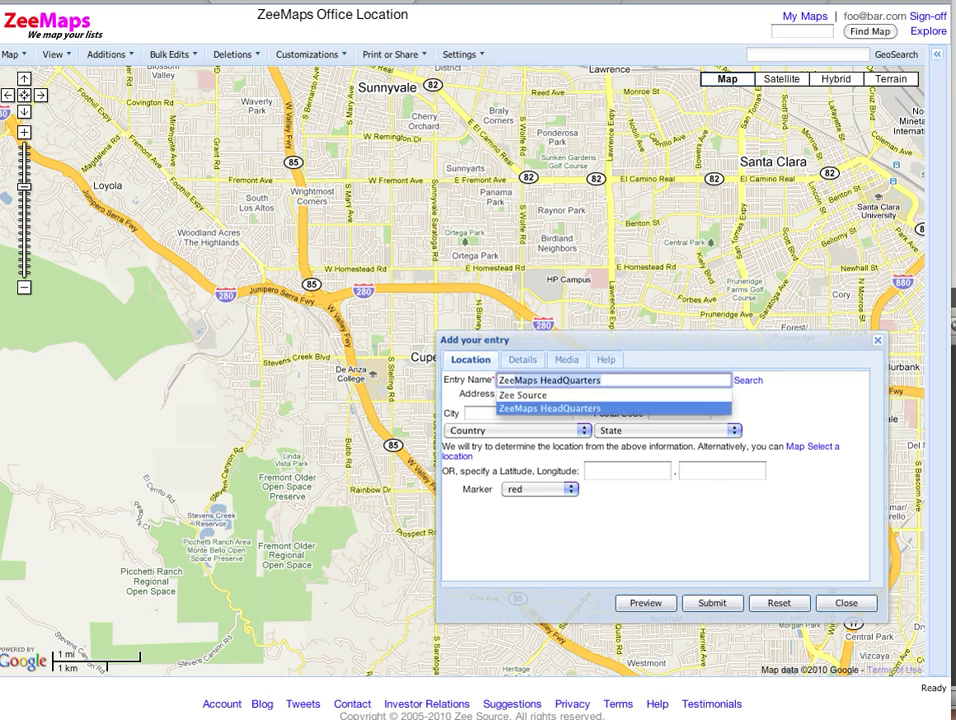
pyautogui.click(719, 407)
pyautogui.click(545, 396)
pyautogui.write('21')
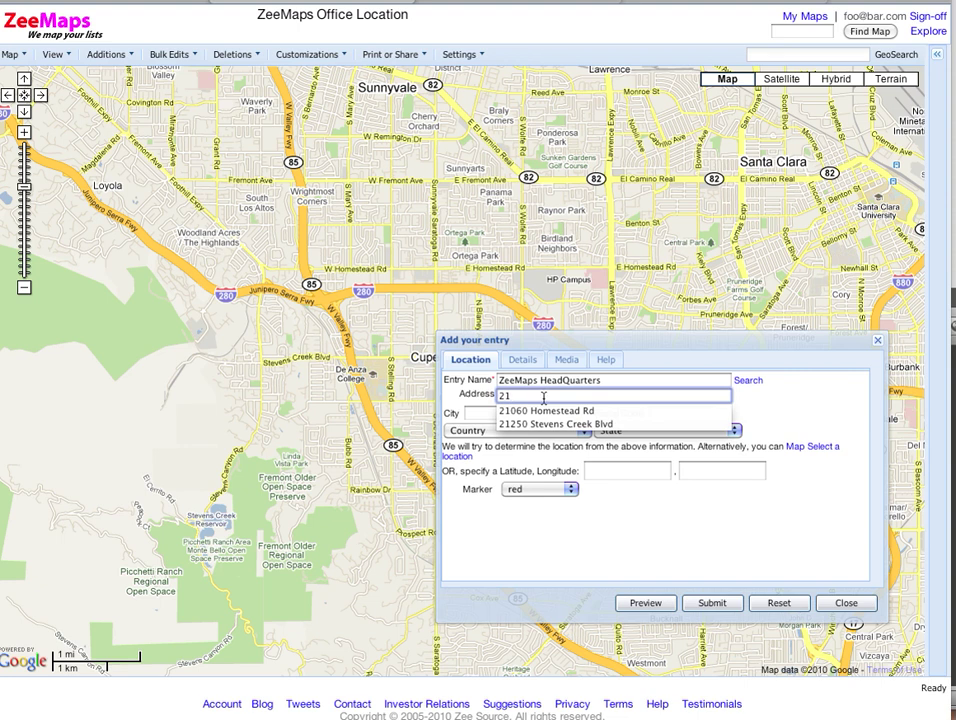
pyautogui.press('Down')
pyautogui.press('Return')
pyautogui.click(516, 413)
pyautogui.write('C')
pyautogui.press('Down')
pyautogui.press('Down')
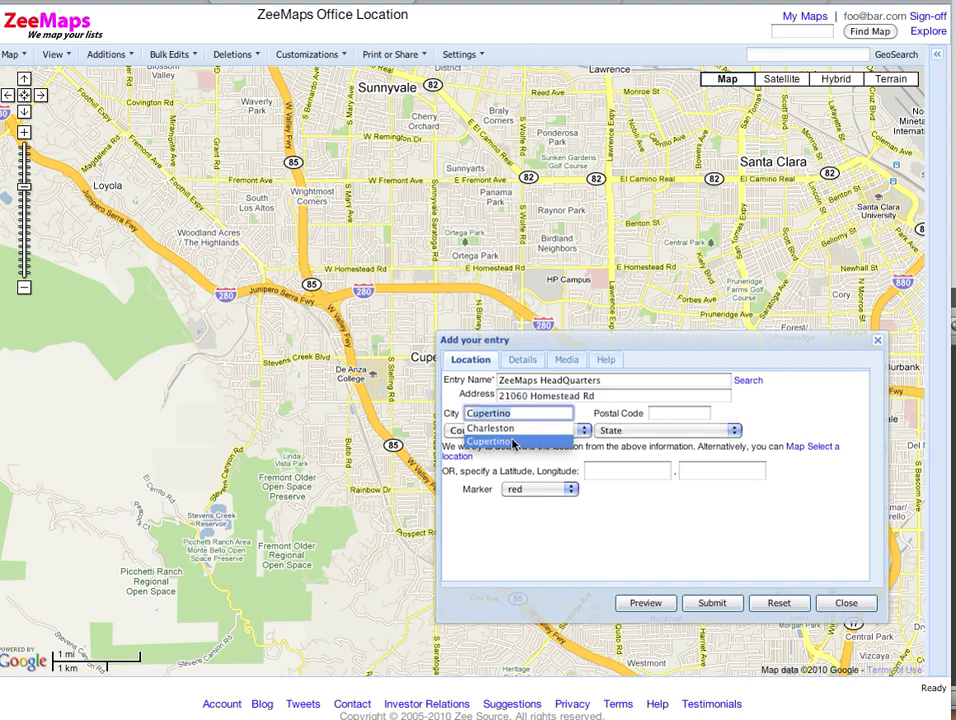
pyautogui.click(742, 514)
# Step: Set postal code 95014, country United States and state California
pyautogui.click(697, 417)
pyautogui.write('95014')
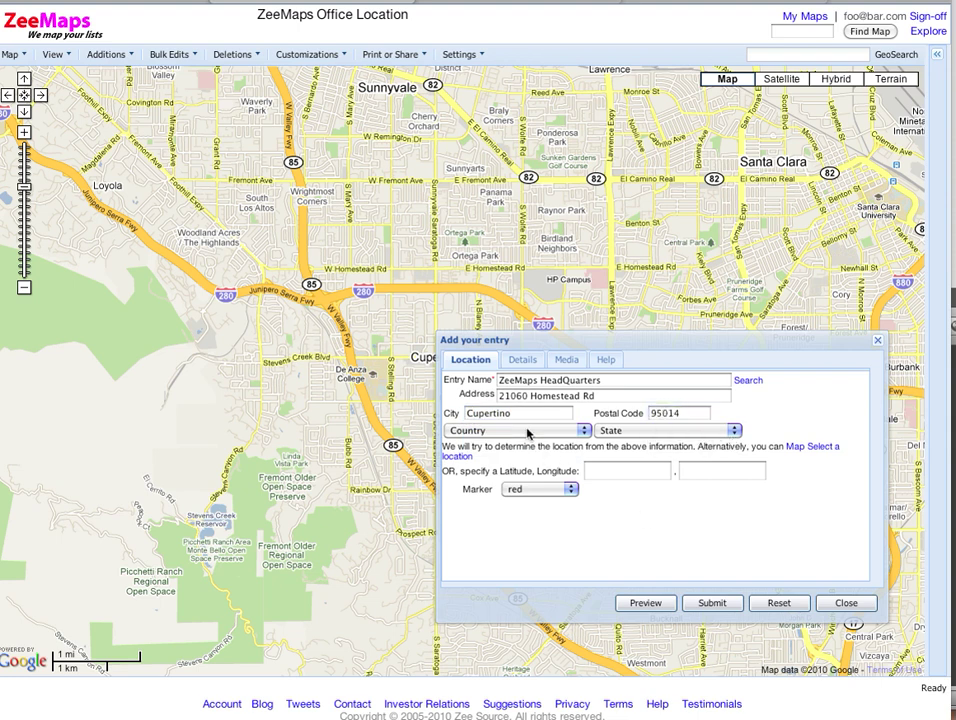
pyautogui.click(527, 429)
pyautogui.click(533, 443)
pyautogui.click(640, 430)
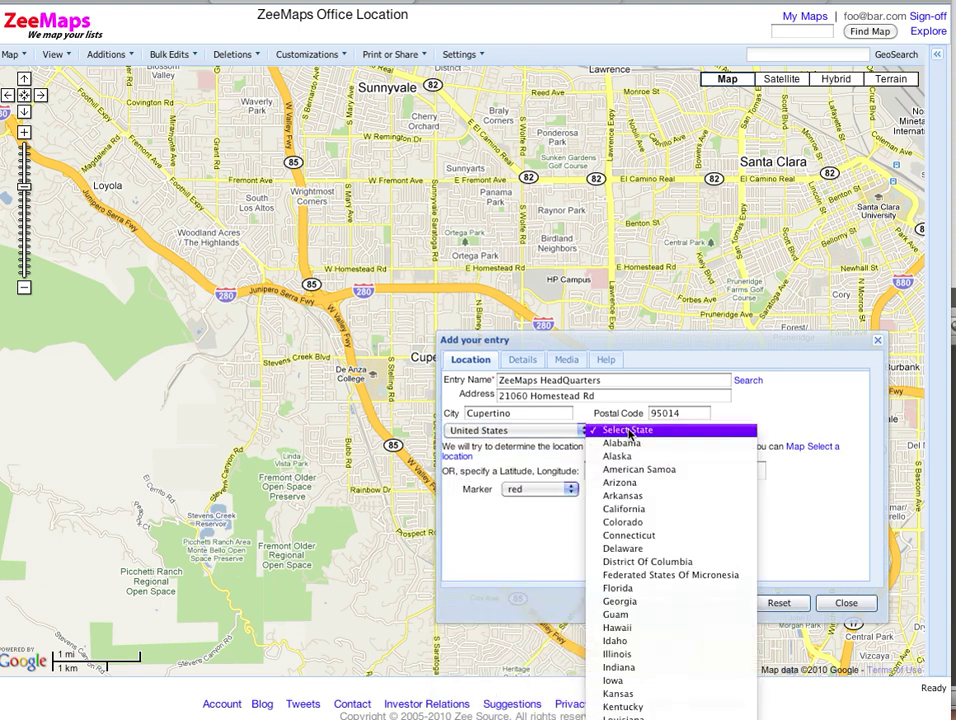
pyautogui.click(650, 513)
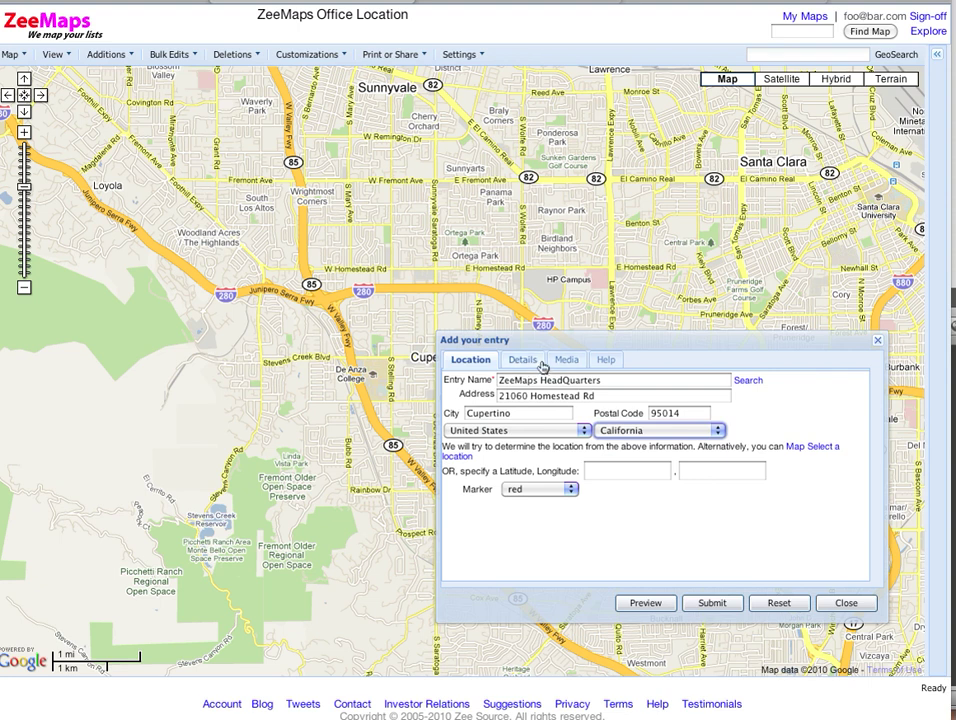
pyautogui.click(521, 360)
pyautogui.click(590, 476)
pyautogui.write('http:')
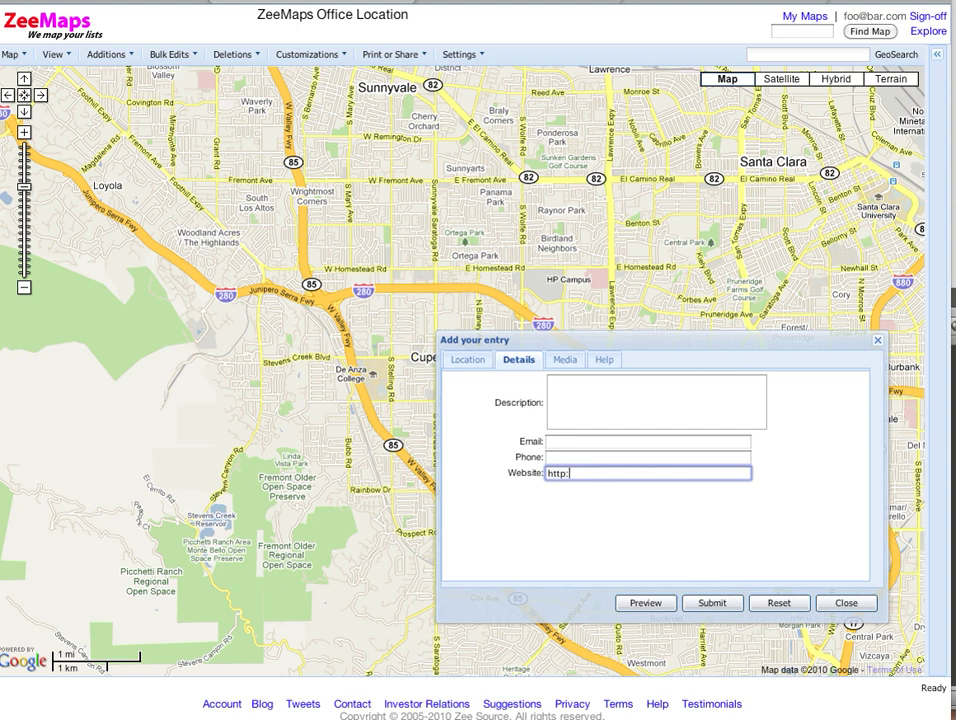
pyautogui.write('//www.zeemaps.com')
pyautogui.click(467, 360)
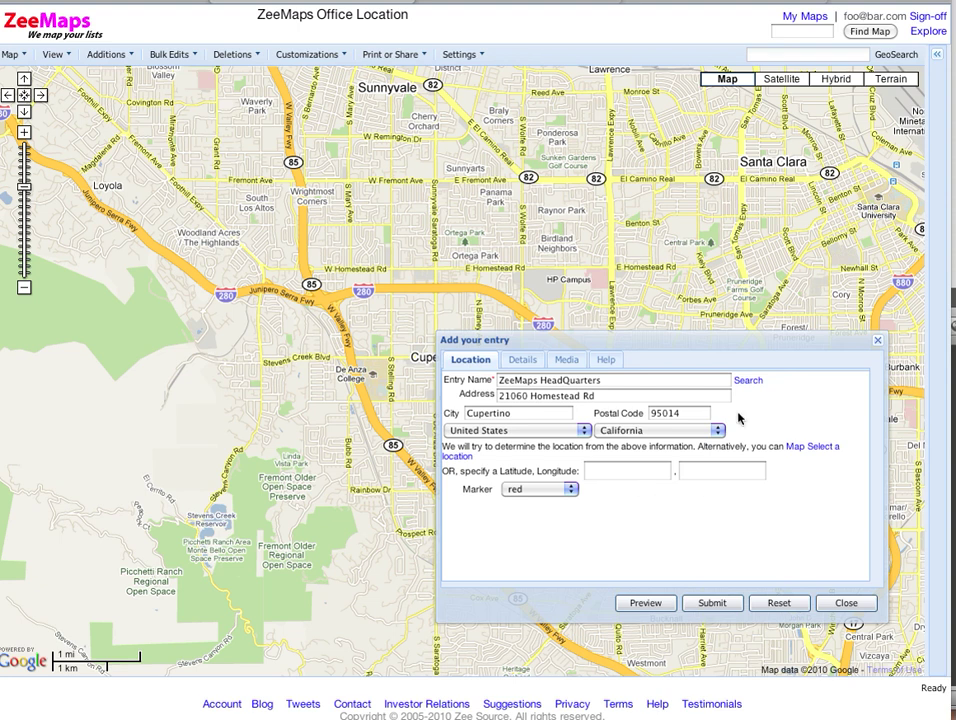
pyautogui.click(757, 383)
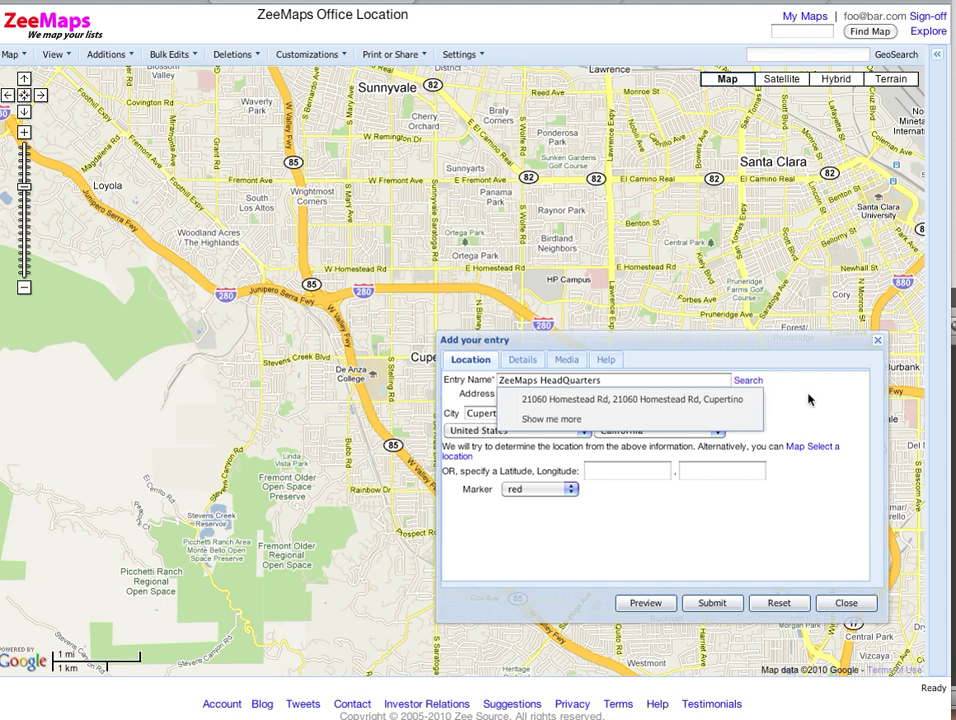
# Step: Use the Homestead Rd match for coordinates 37.336911, -122.043224 and make the marker brown
pyautogui.click(625, 401)
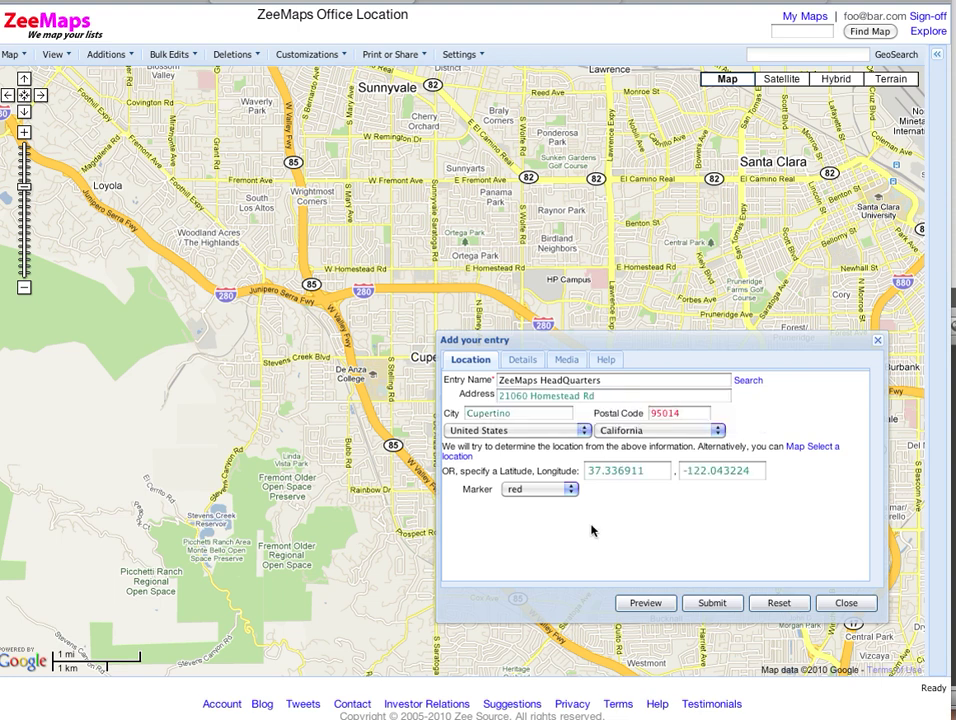
pyautogui.click(550, 490)
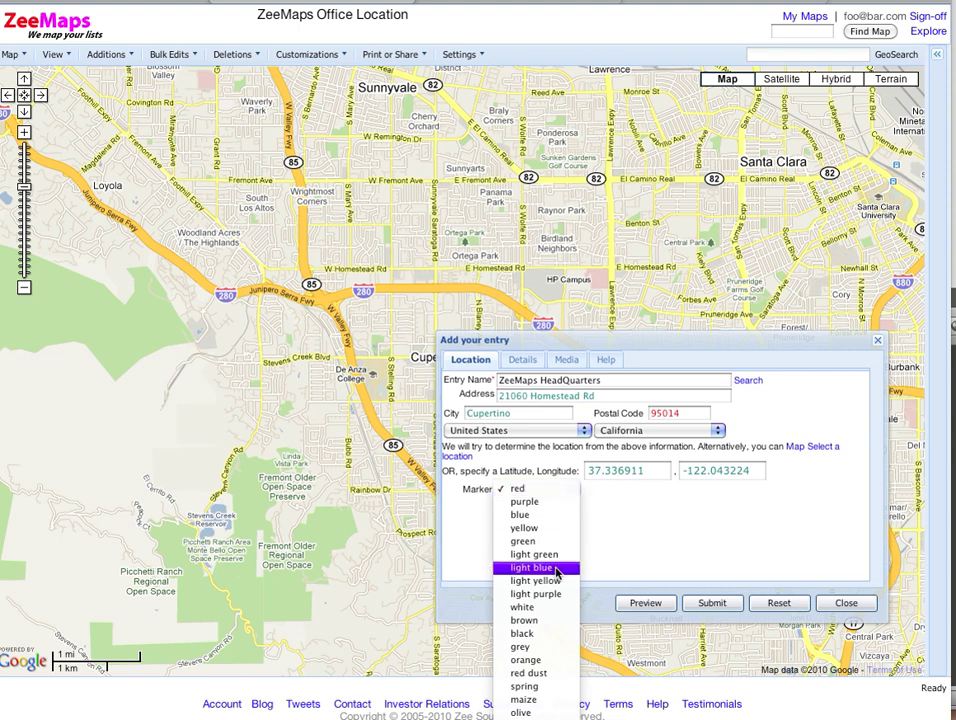
pyautogui.click(562, 626)
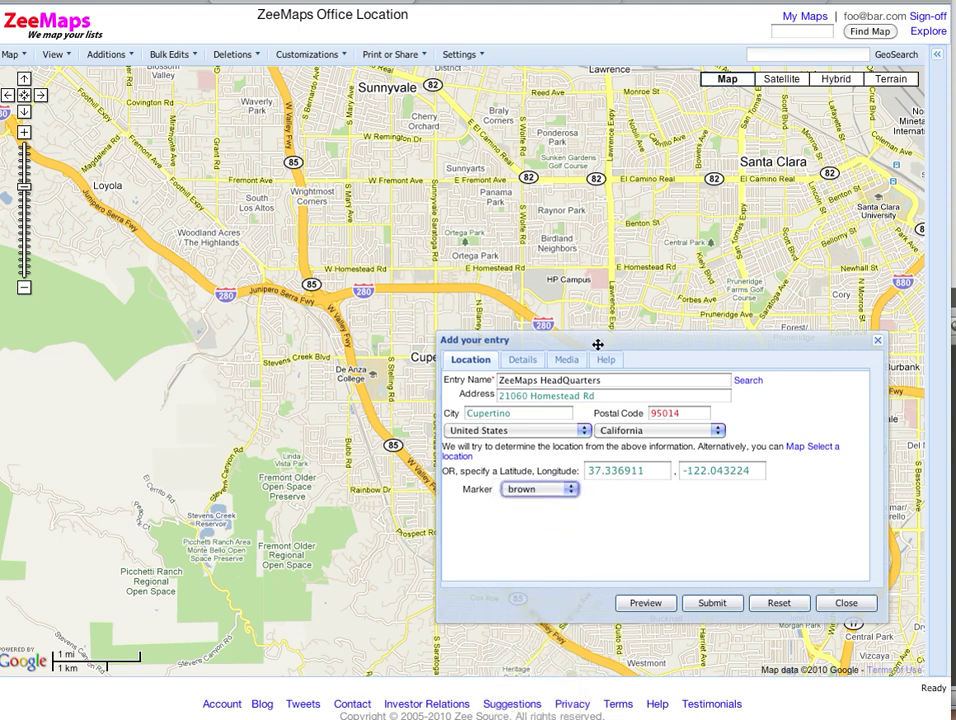
pyautogui.moveTo(597, 344); pyautogui.dragTo(596, 363)
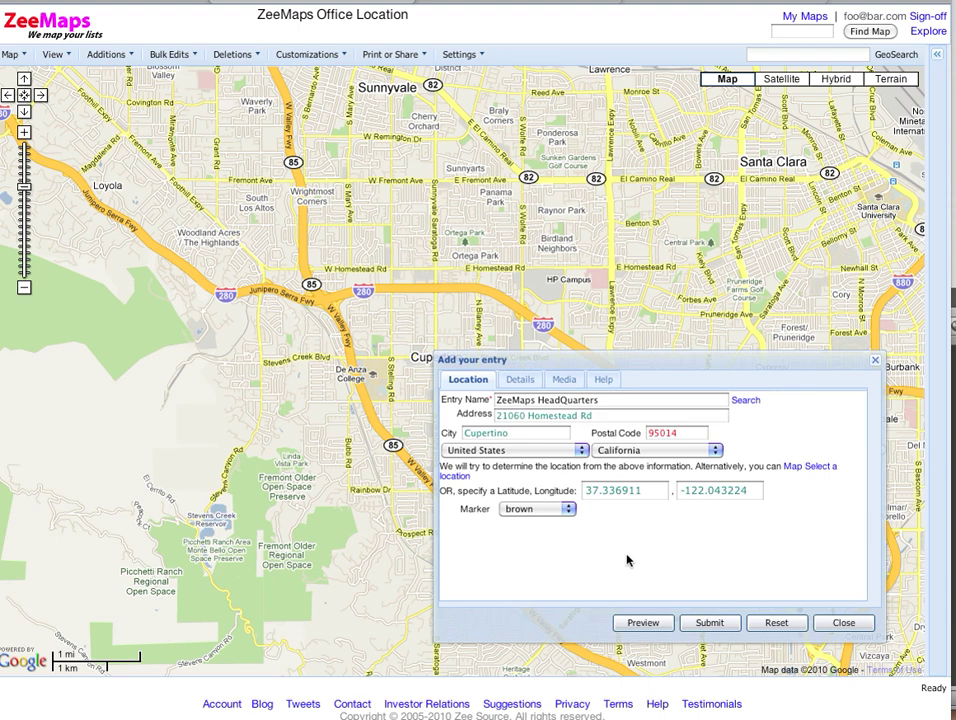
# Step: Preview and save the HeadQuarters entry, close the form, and pan around the marker
pyautogui.click(641, 623)
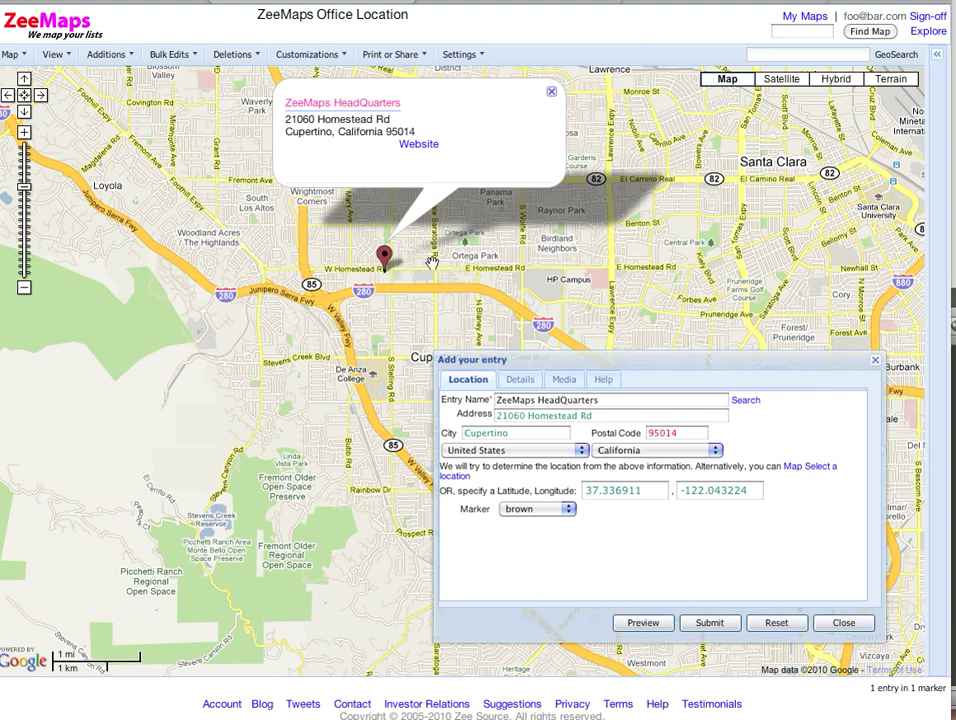
pyautogui.click(552, 95)
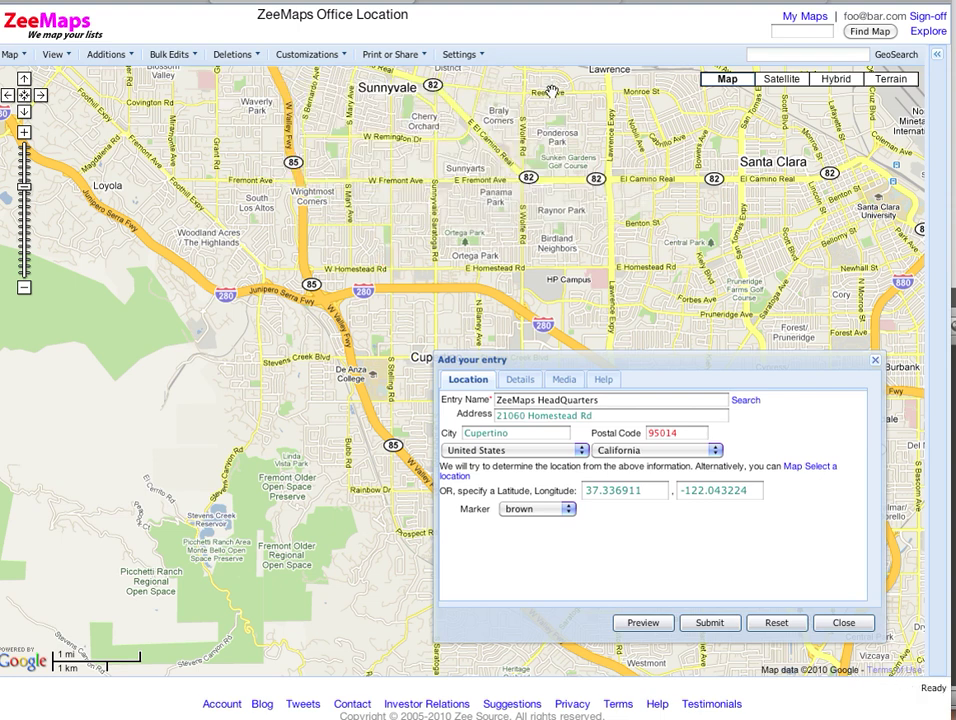
pyautogui.click(711, 624)
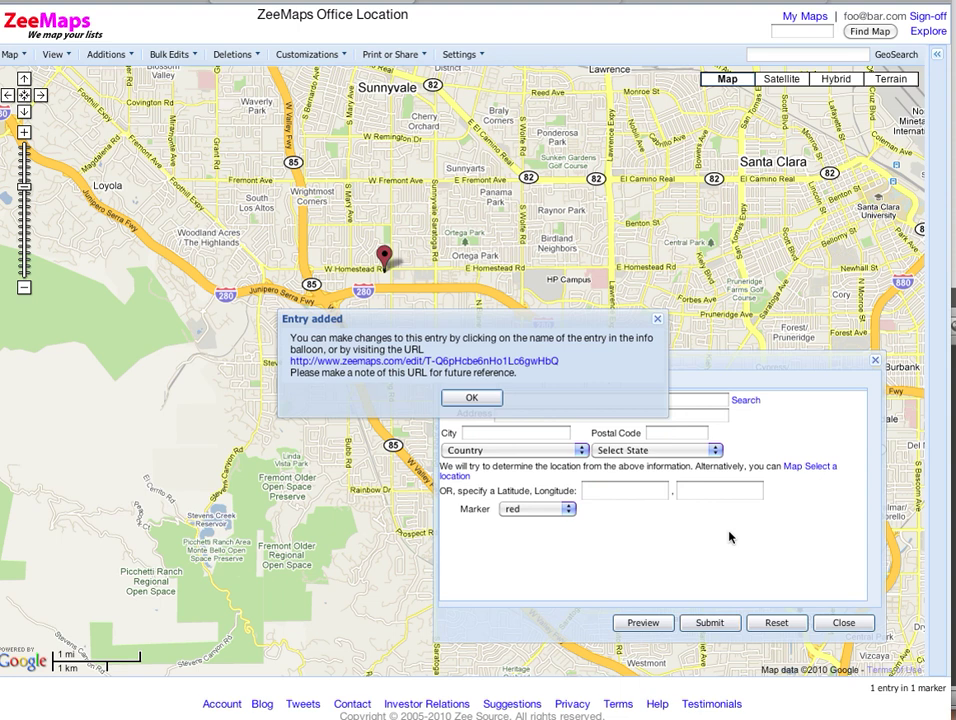
pyautogui.click(487, 400)
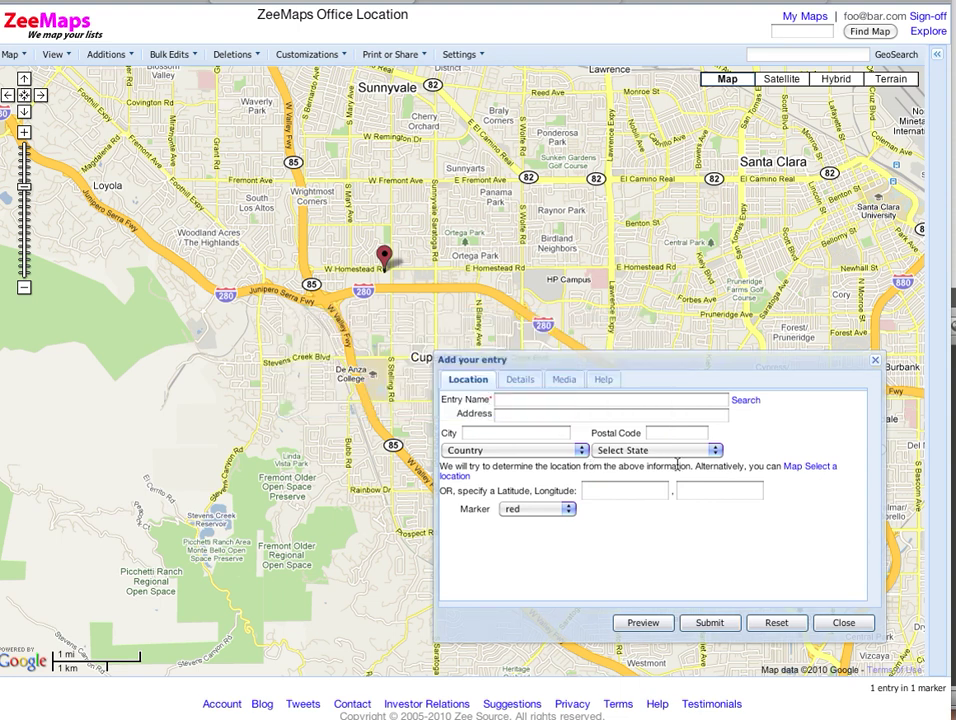
pyautogui.click(843, 622)
pyautogui.moveTo(455, 380); pyautogui.dragTo(487, 421)
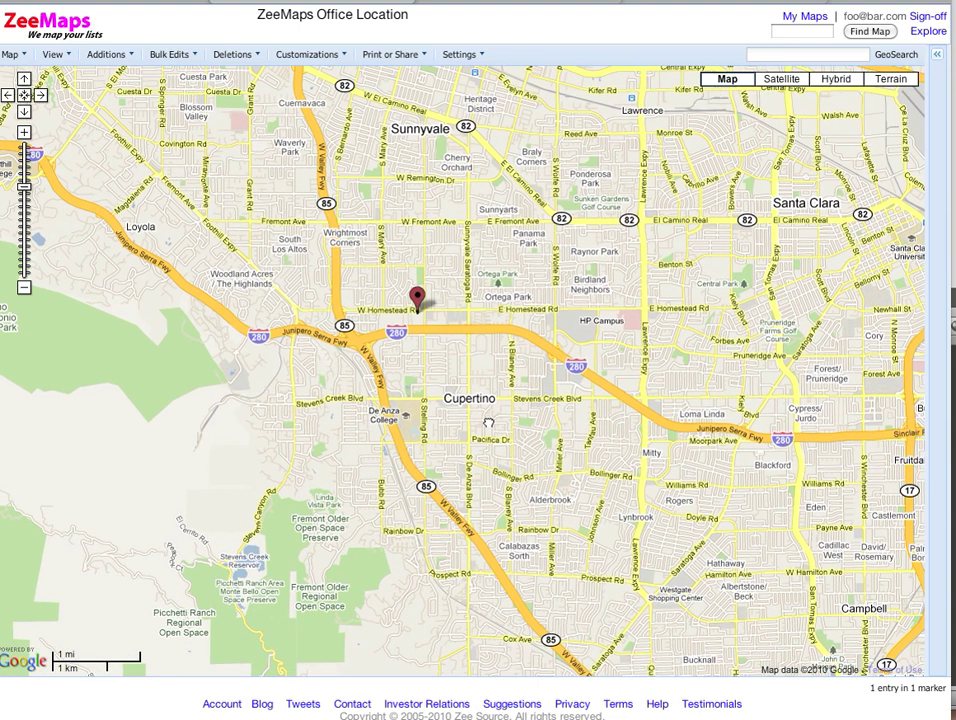
# Step: Check the headquarters marker's address bubble, recentre the map, and show the Print or Share options
pyautogui.click(418, 300)
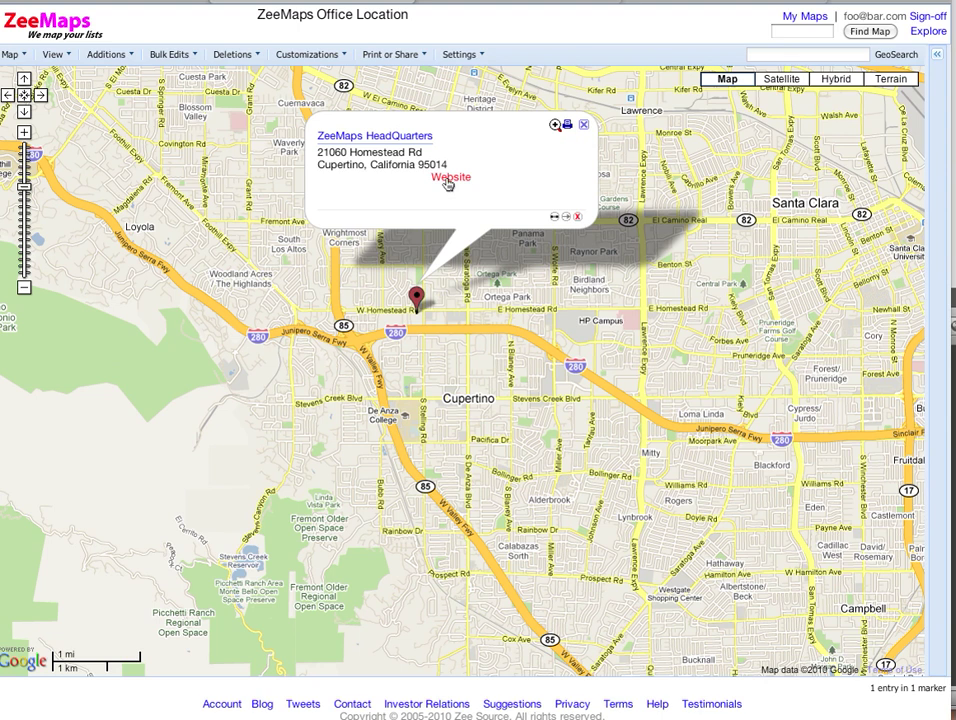
pyautogui.click(584, 125)
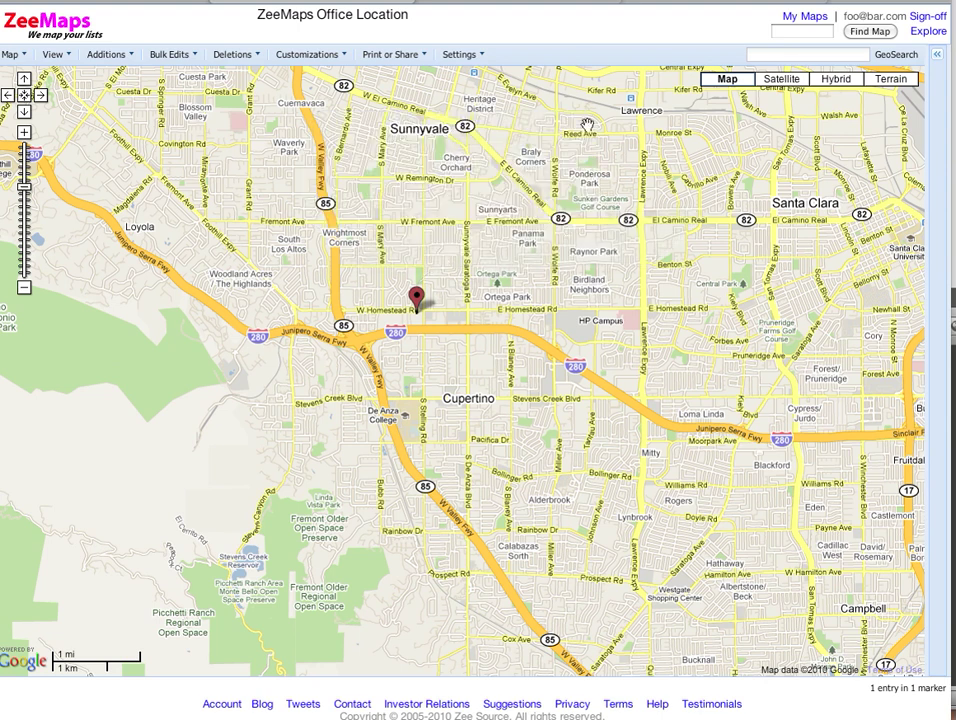
pyautogui.moveTo(581, 350); pyautogui.dragTo(589, 353)
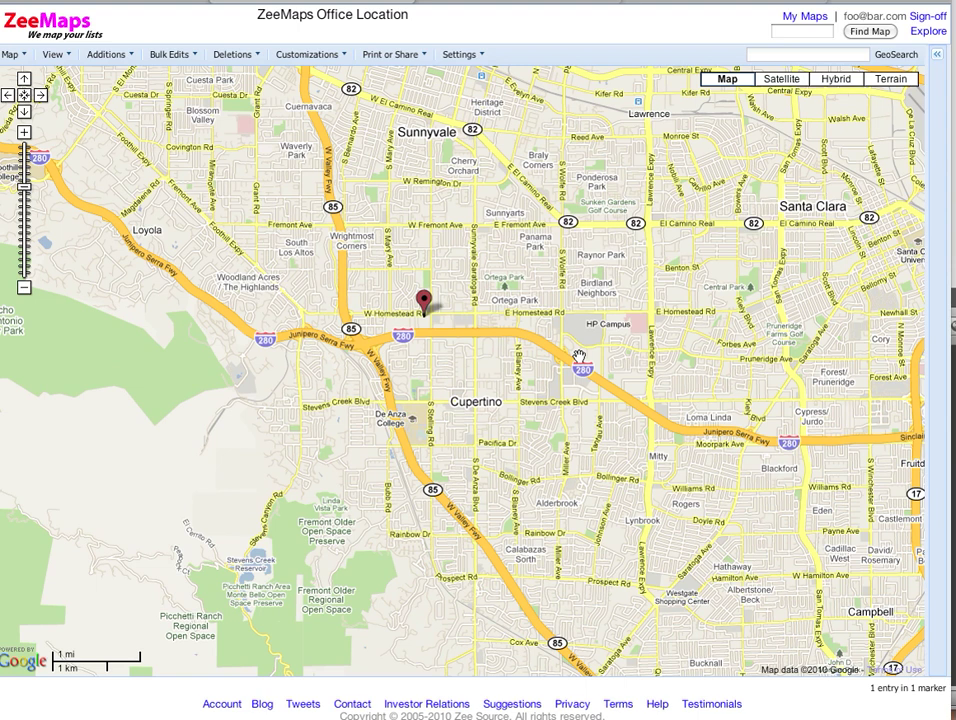
pyautogui.moveTo(516, 306); pyautogui.dragTo(521, 314)
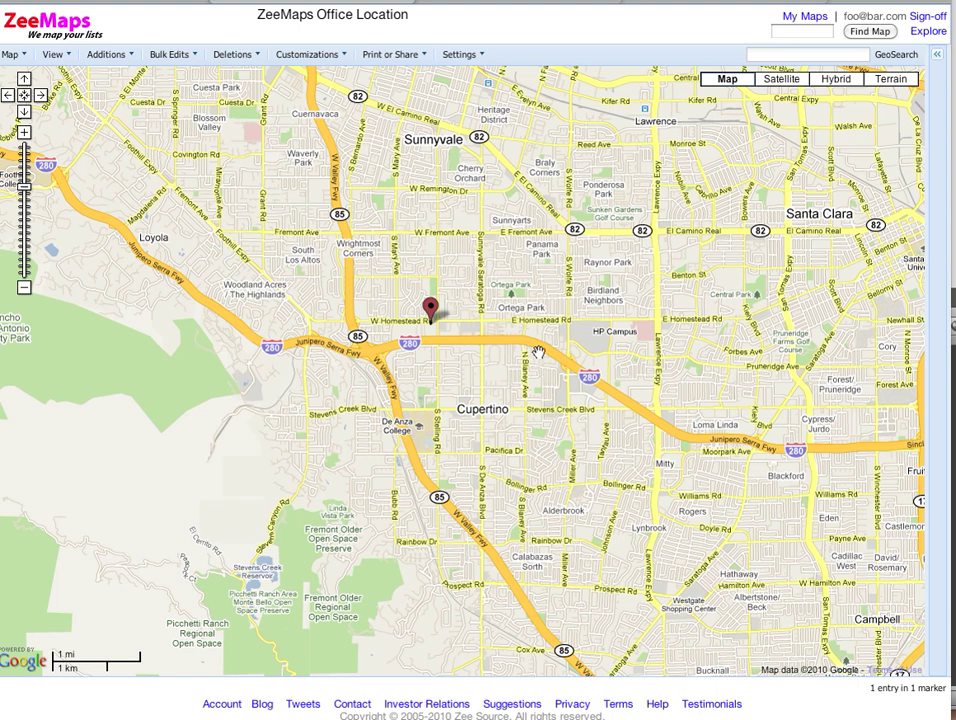
pyautogui.click(405, 58)
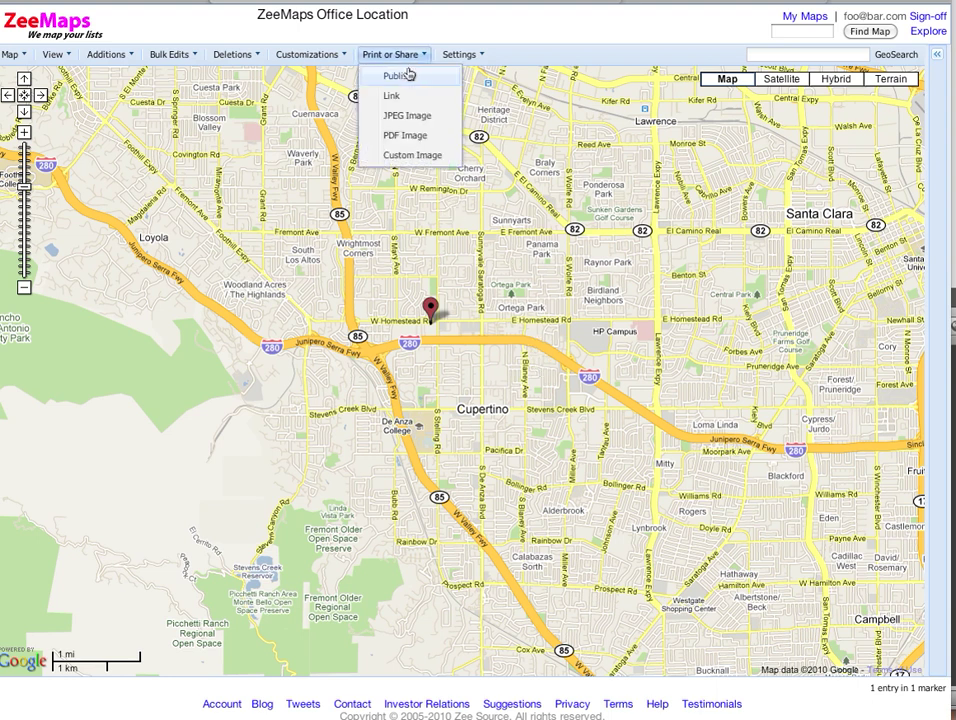
# Step: Publish with Open default marker and Use current center and zoom enabled, selecting the iframe code
pyautogui.click(411, 77)
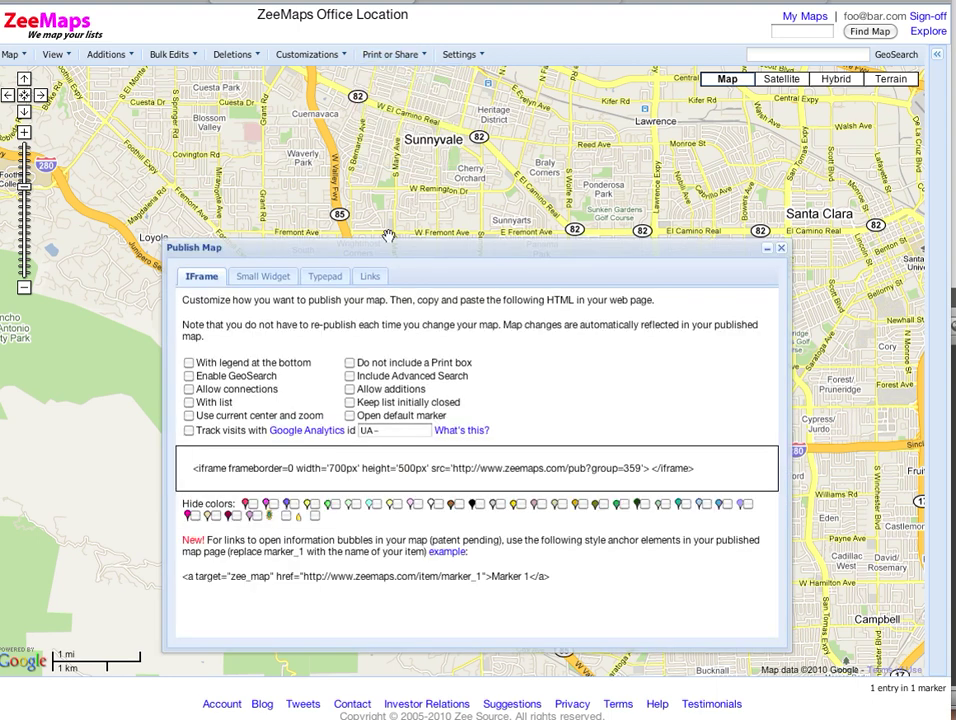
pyautogui.moveTo(384, 252); pyautogui.dragTo(497, 315)
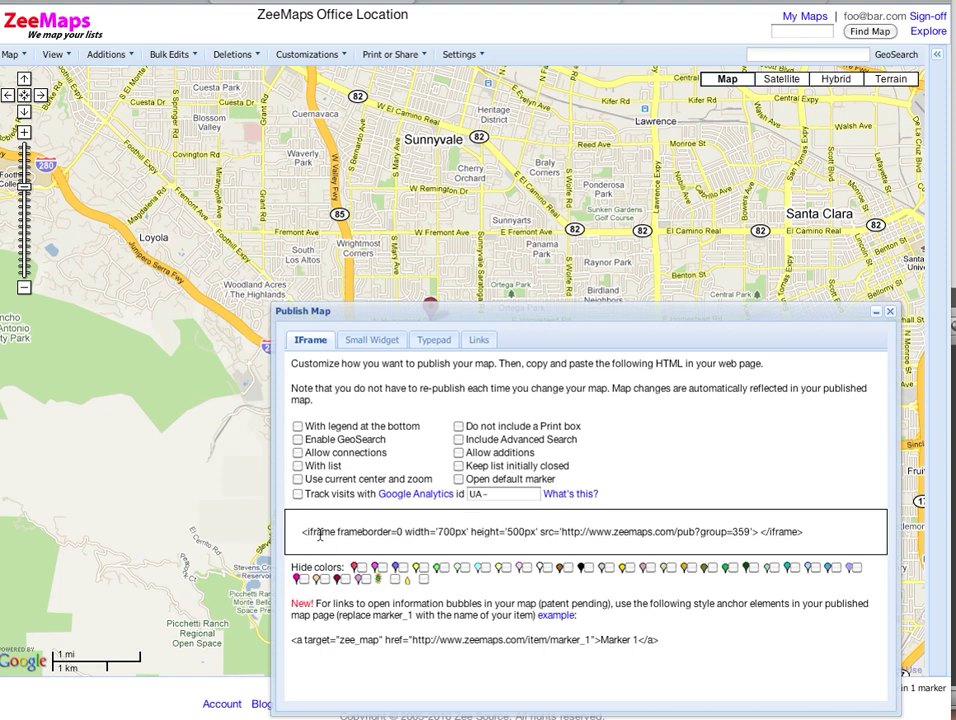
pyautogui.click(433, 302)
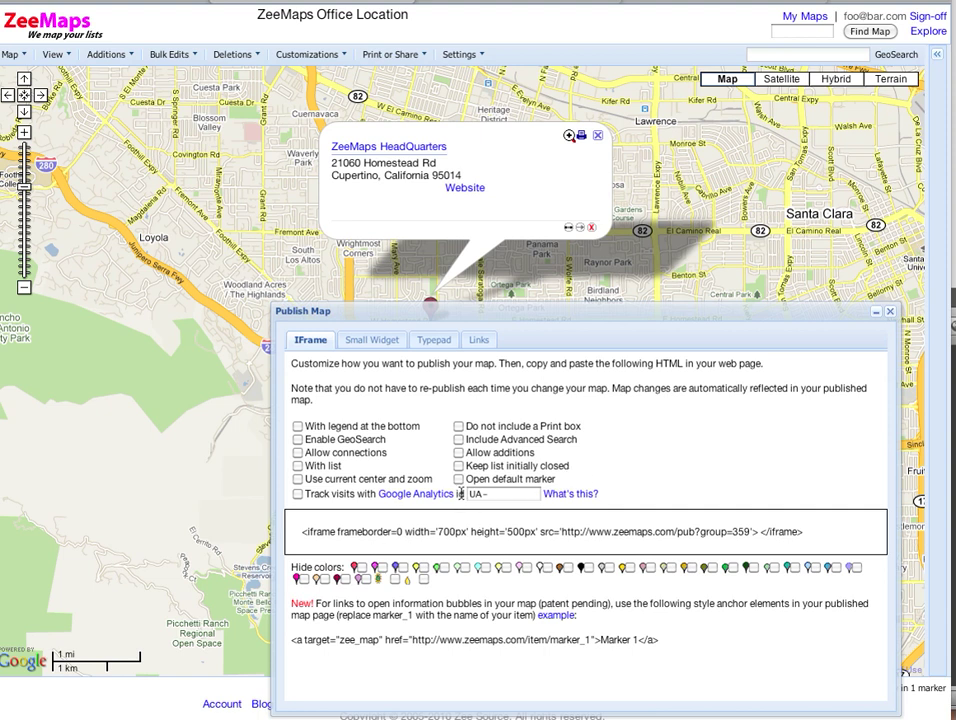
pyautogui.click(459, 480)
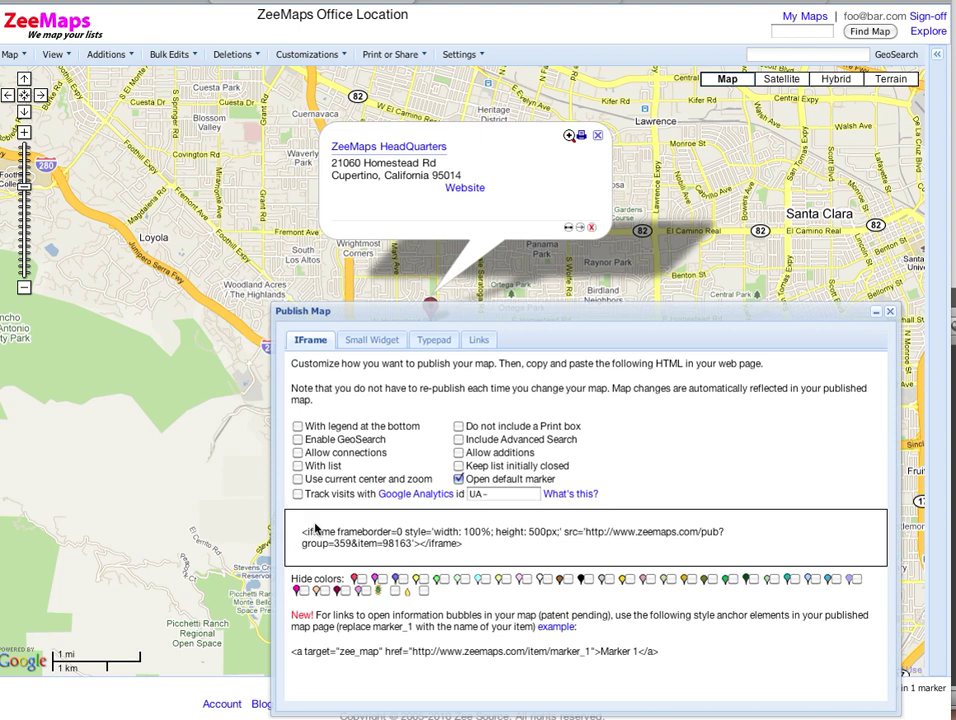
pyautogui.click(297, 480)
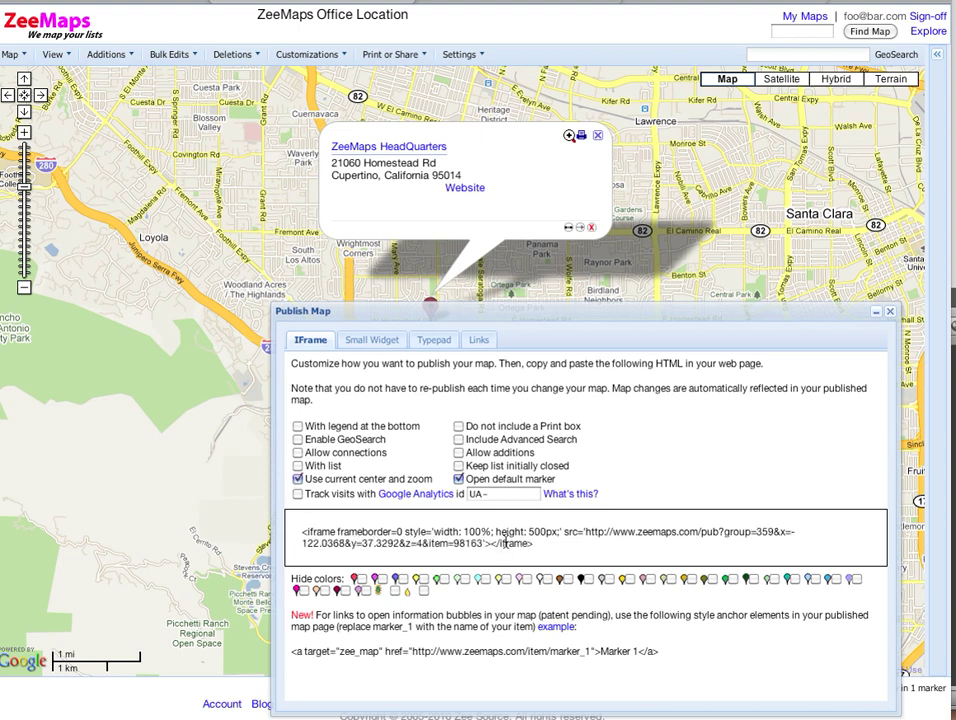
pyautogui.moveTo(555, 549); pyautogui.dragTo(281, 521)
pyautogui.hotkey('ctrl', 'c')
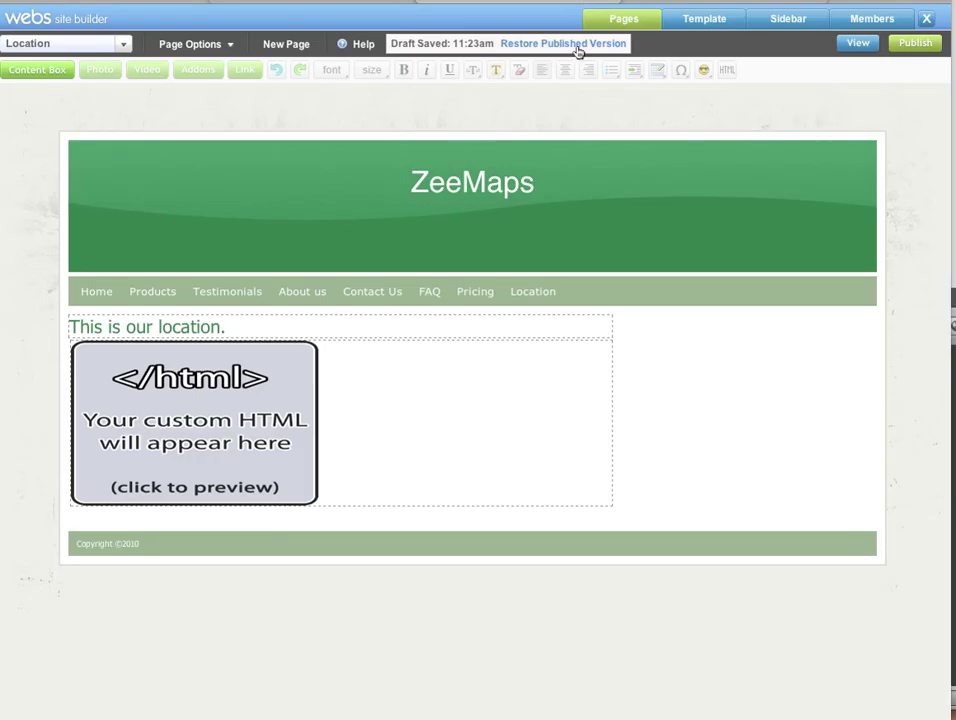
# Step: Open the Custom HTML editor for the Location page's HTML box and focus its text area
pyautogui.click(399, 435)
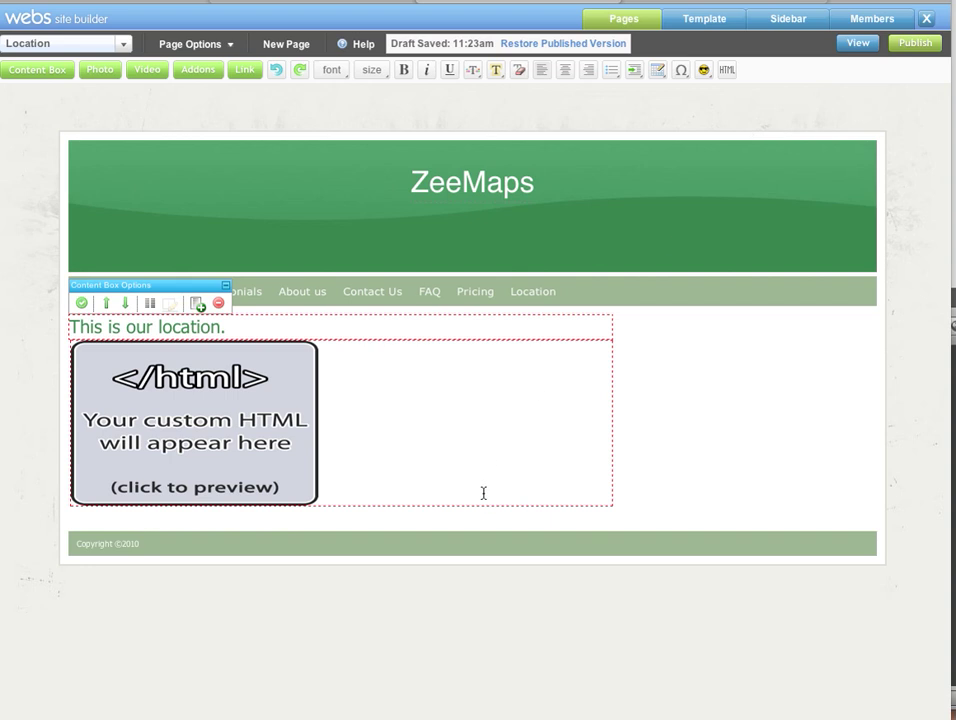
pyautogui.click(723, 73)
pyautogui.click(533, 280)
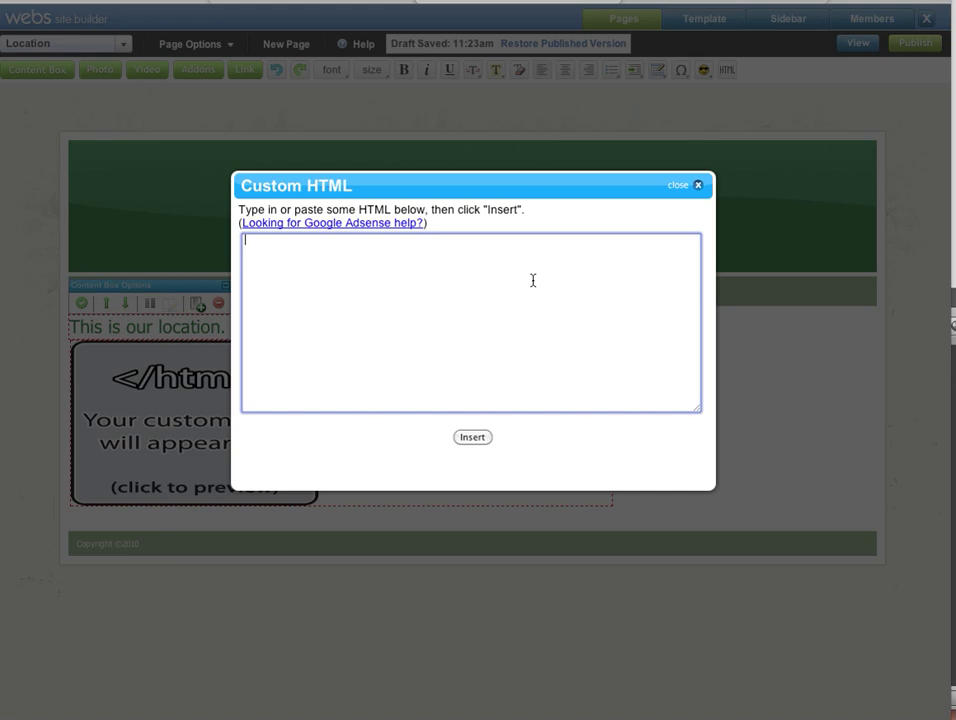
# Step: Paste the ZeeMaps iframe embed code into the Location page's Custom HTML box and close it
pyautogui.hotkey('ctrl', 'v')
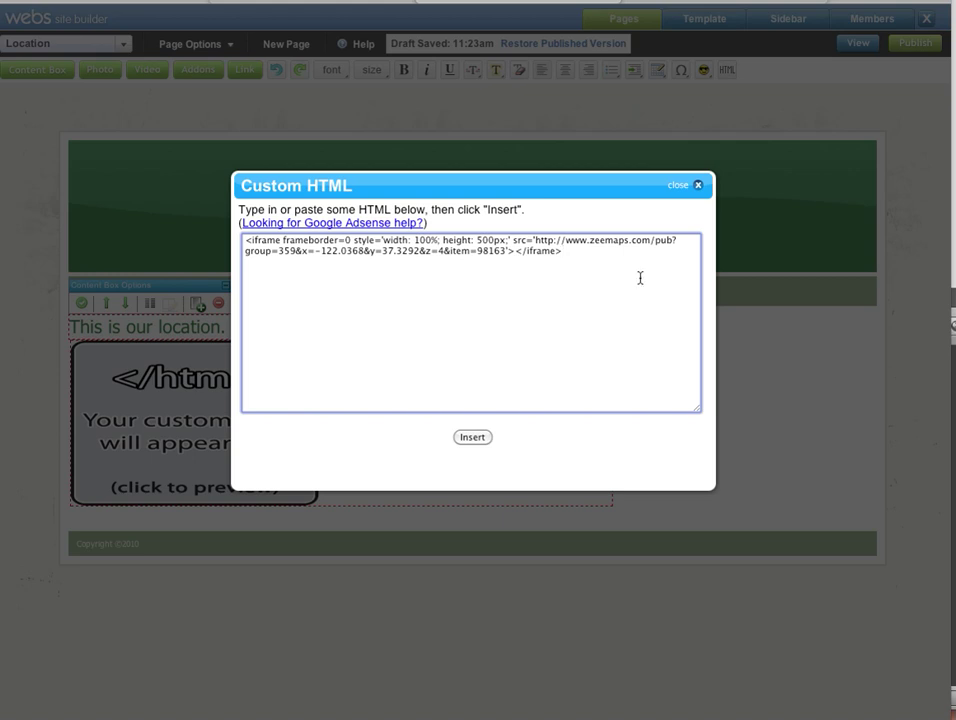
pyautogui.click(680, 188)
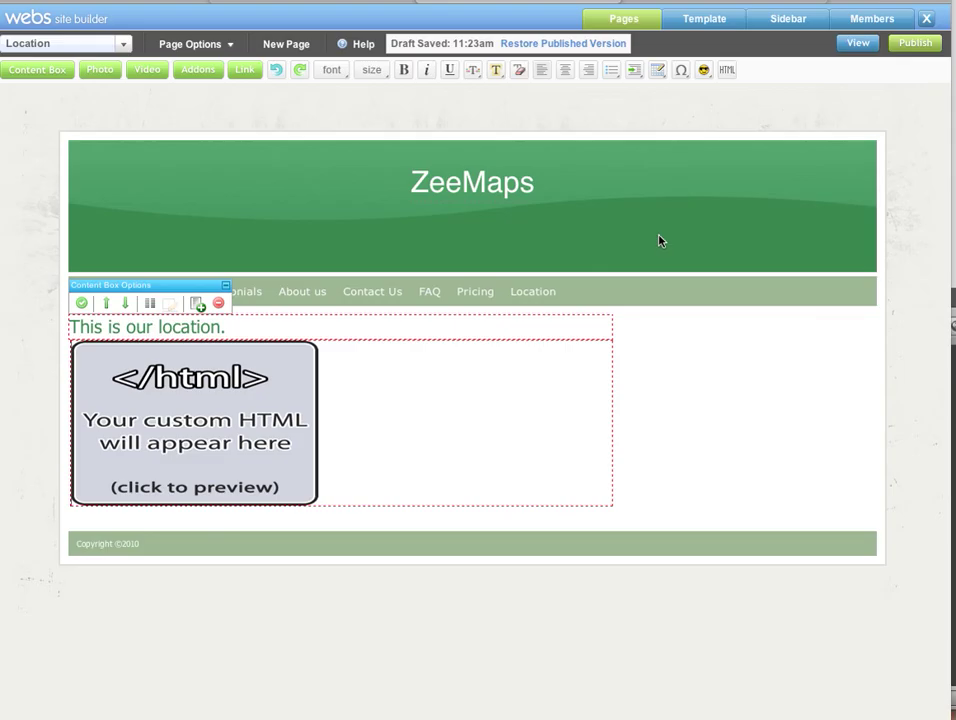
# Step: Publish the Location page and check that the preview shows the Cupertino headquarters marker
pyautogui.click(853, 43)
pyautogui.click(476, 354)
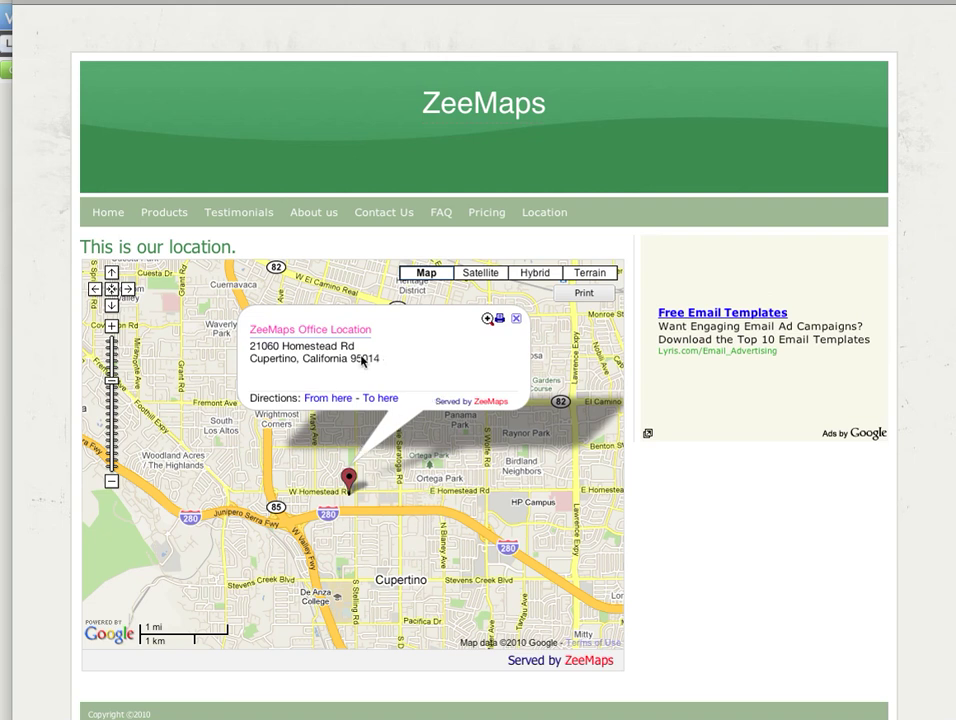
pyautogui.moveTo(303, 449); pyautogui.dragTo(309, 448)
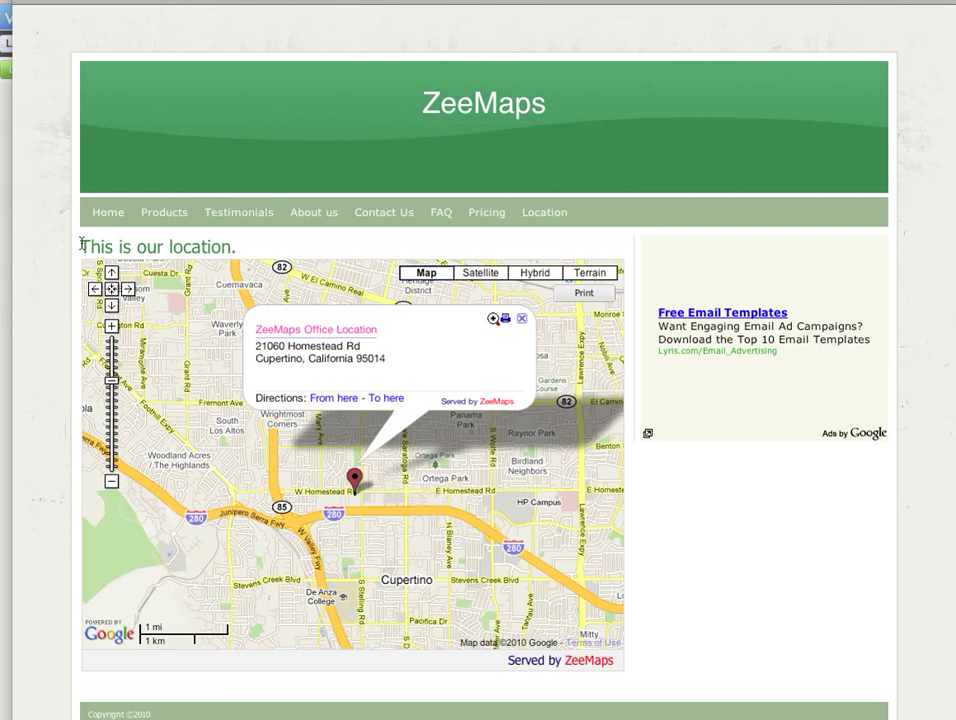
pyautogui.click(6, 42)
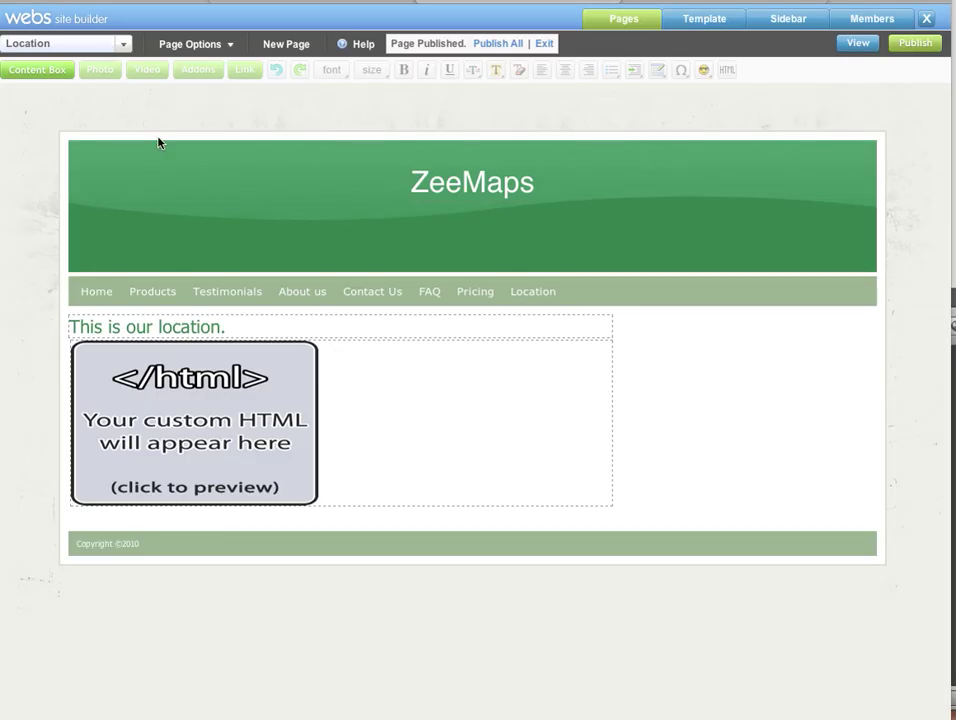